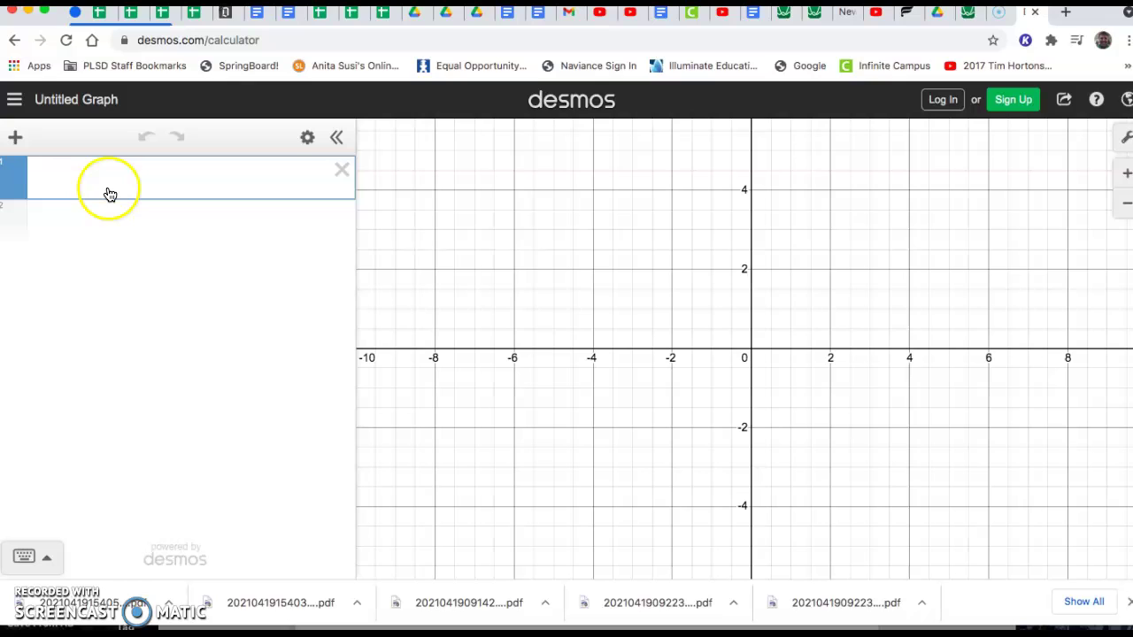
Insert a new empty table with x1 and y1 columns as the first expression.
left_click(16, 138)
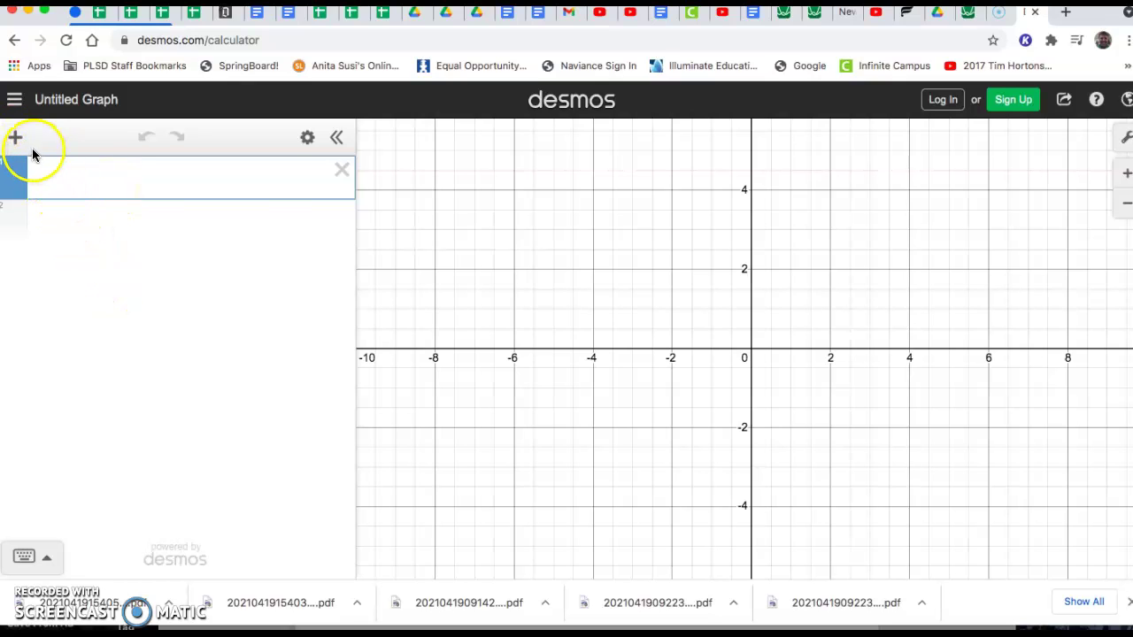
left_click(15, 138)
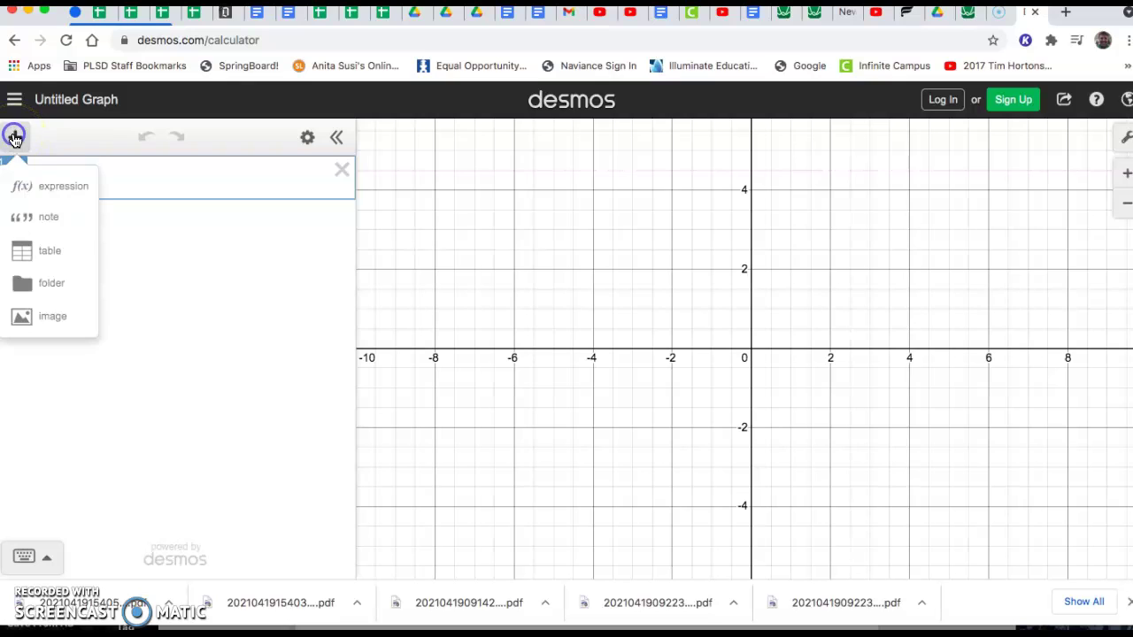
left_click(43, 252)
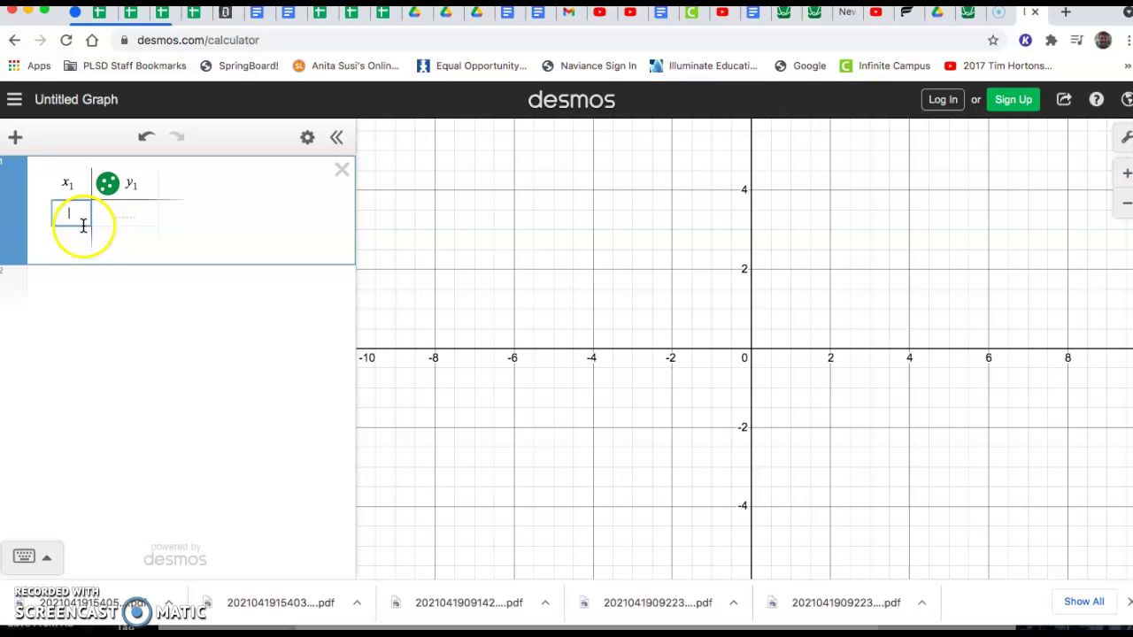
left_click(967, 14)
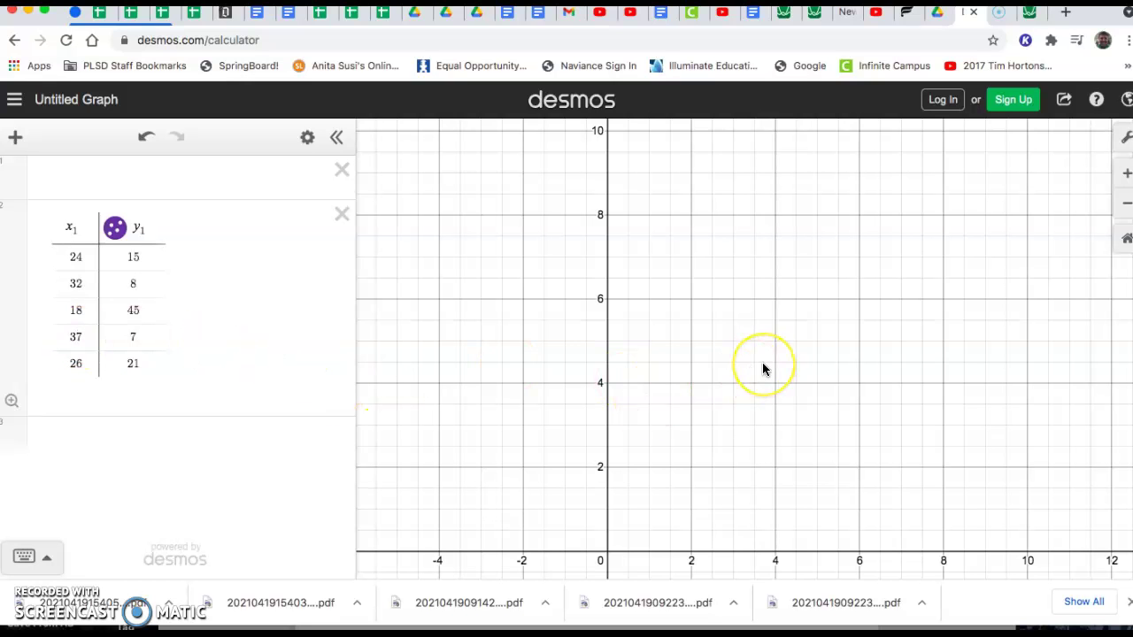
Zoom out until the view spans about x −85 to 93 and y −43 to 61.
scroll(763, 369, "down", 5)
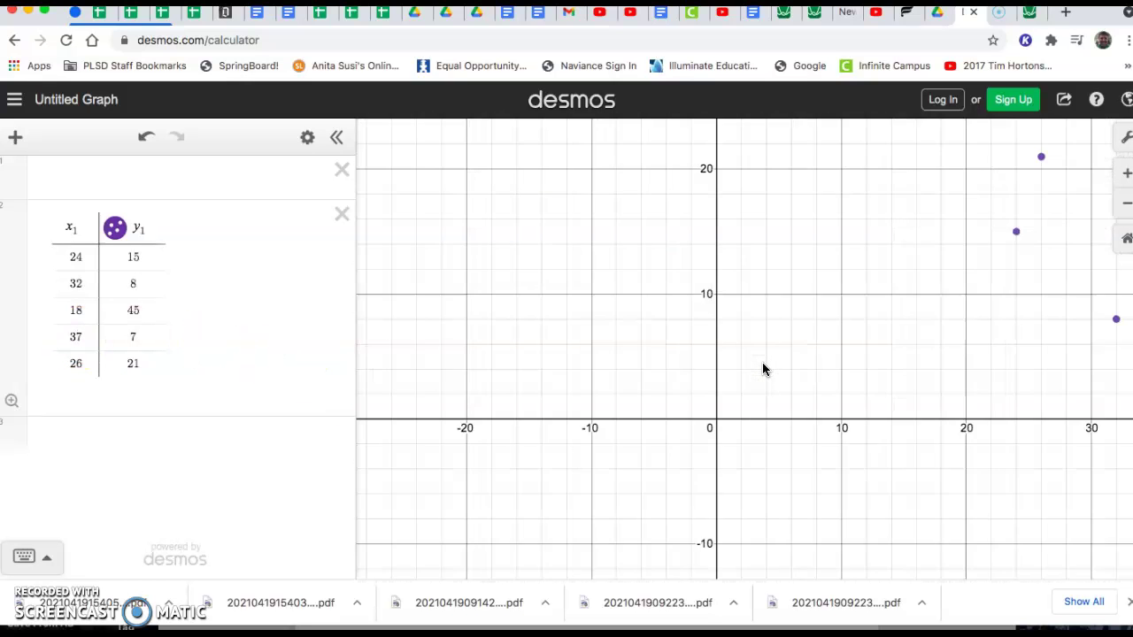
scroll(763, 367, "down", 4)
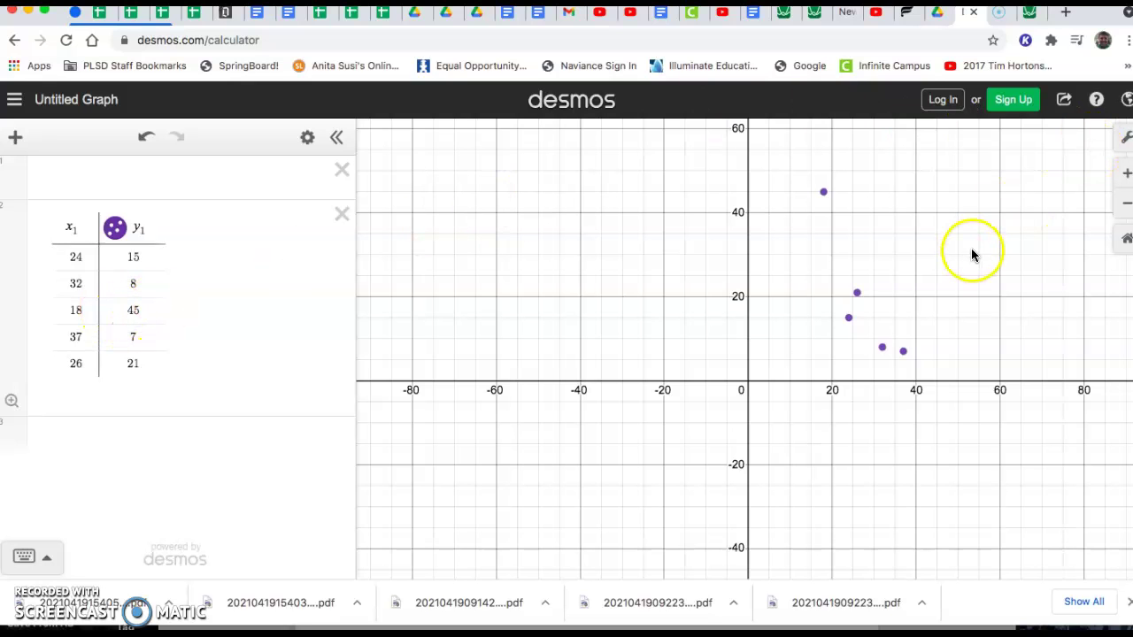
scroll(971, 248, "up", 5)
scroll(971, 247, "down", 5)
scroll(971, 252, "up", 1)
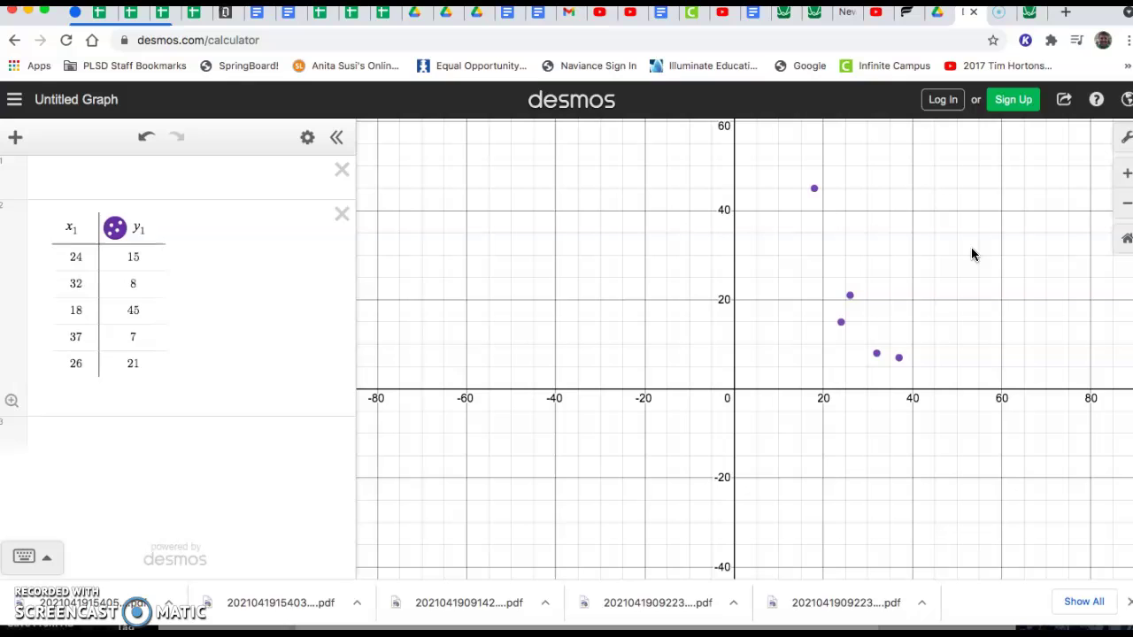
In graph settings, set the x-axis range to 0–40 and the y-axis range to 0–50.
left_click(1122, 142)
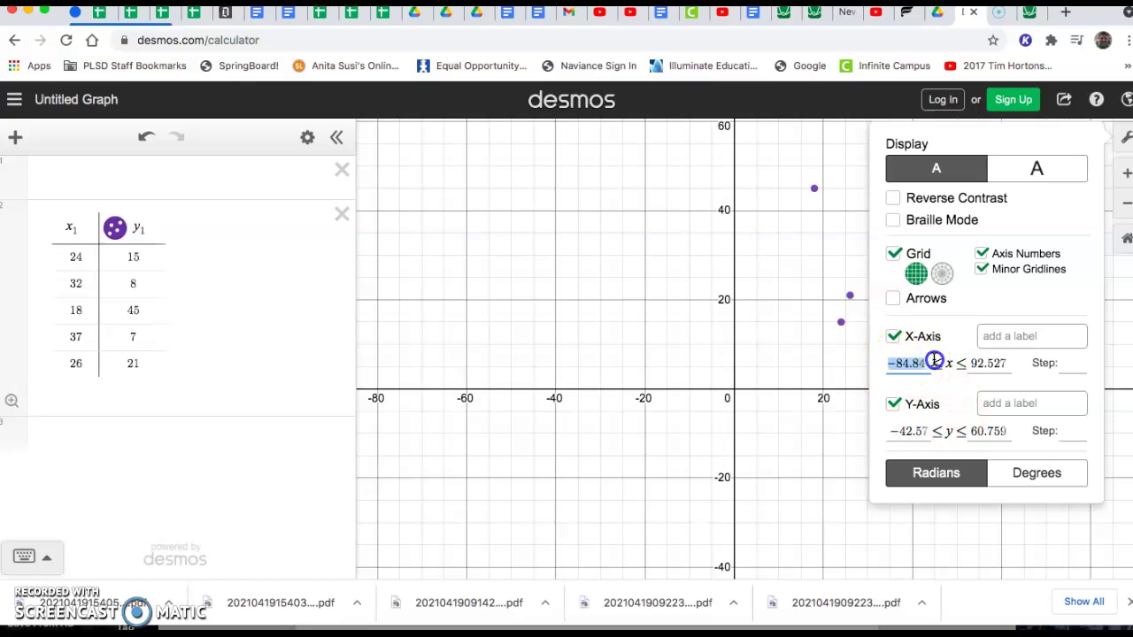
type("0")
double_click(974, 365)
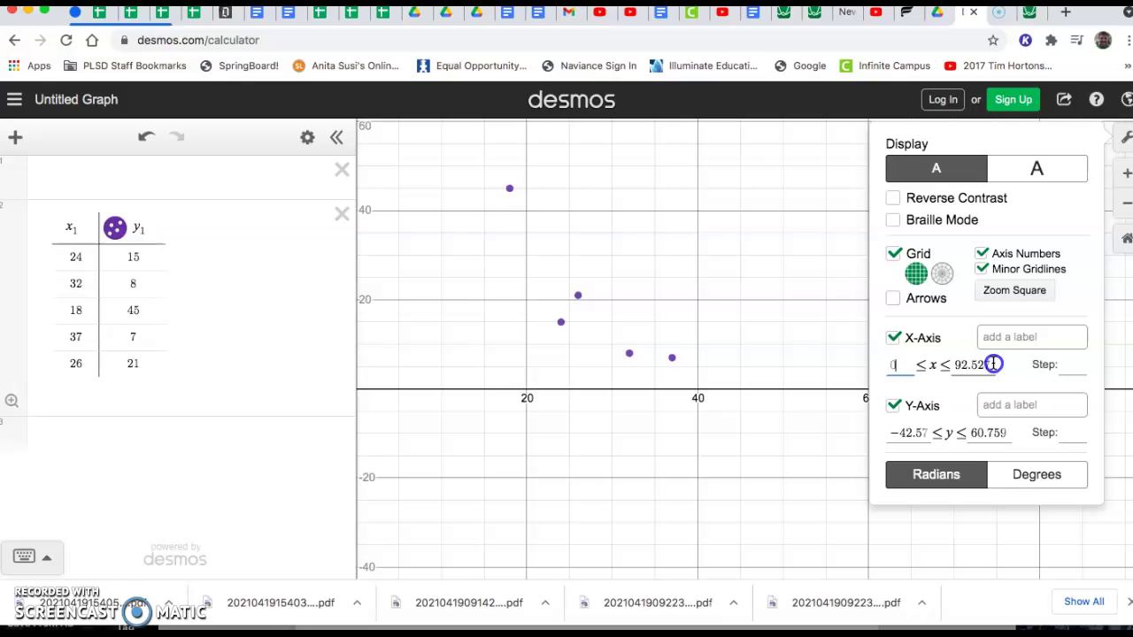
type("40")
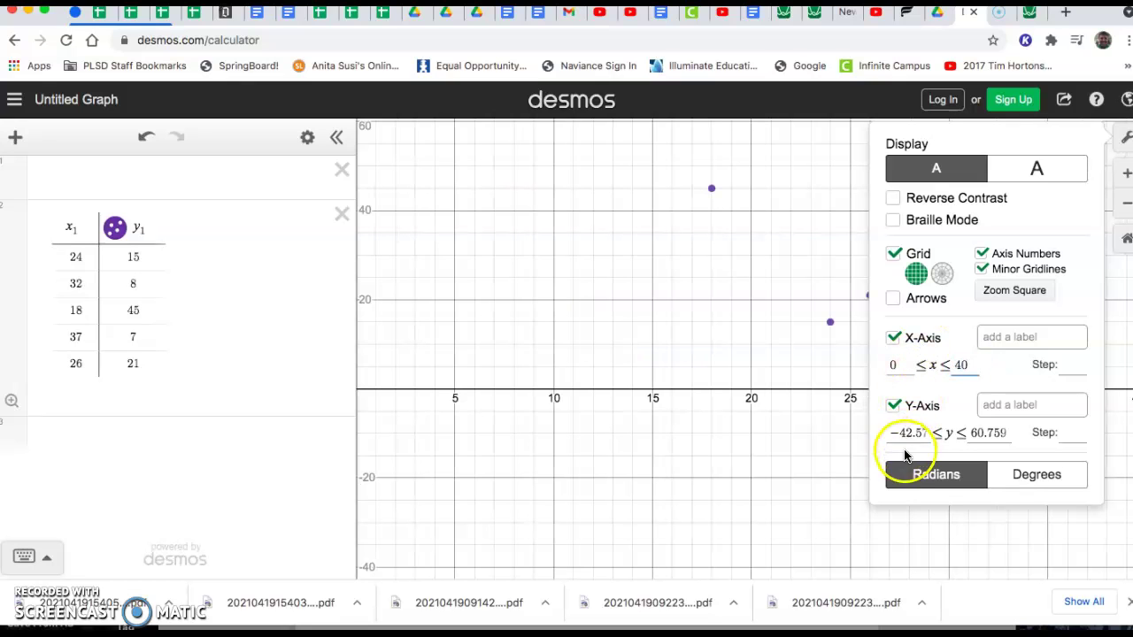
left_click(890, 433)
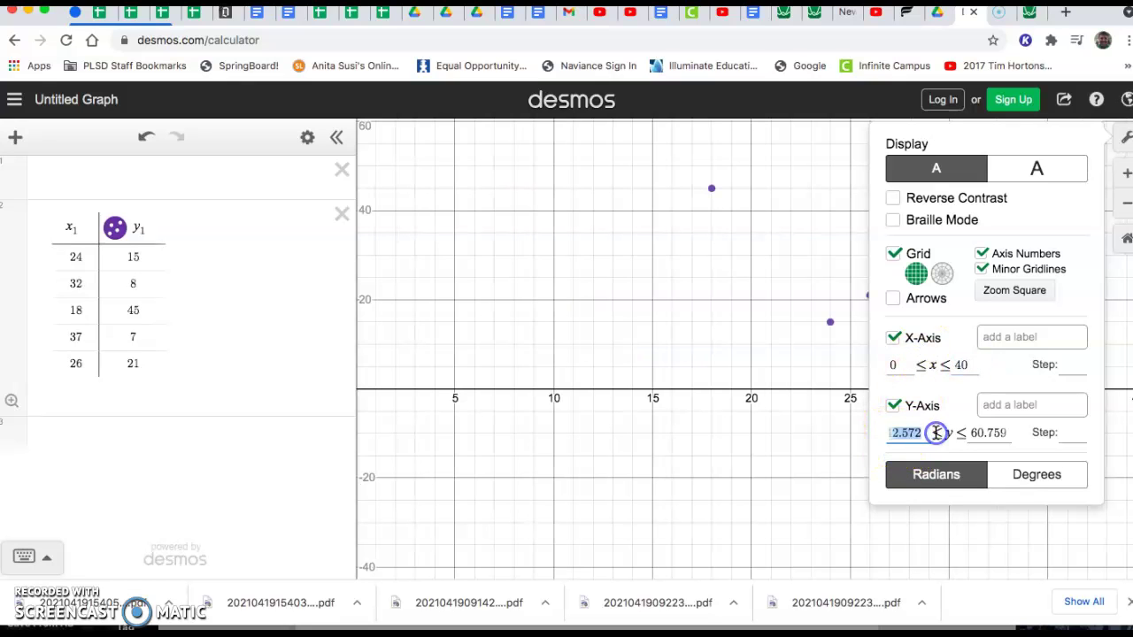
type("0")
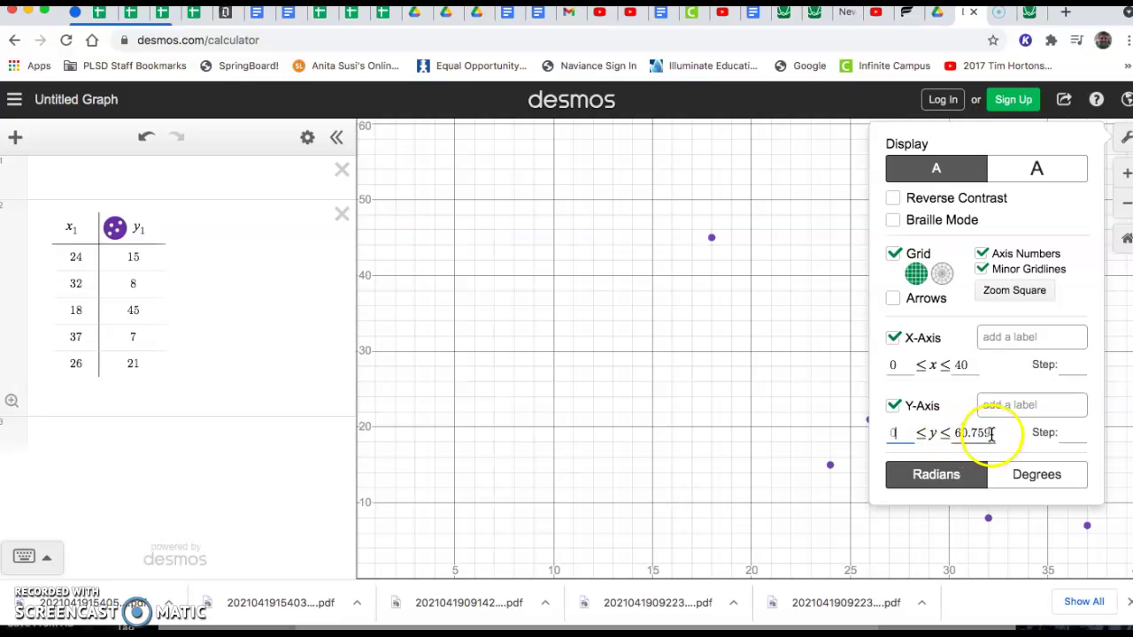
left_click_drag(991, 433, 924, 431)
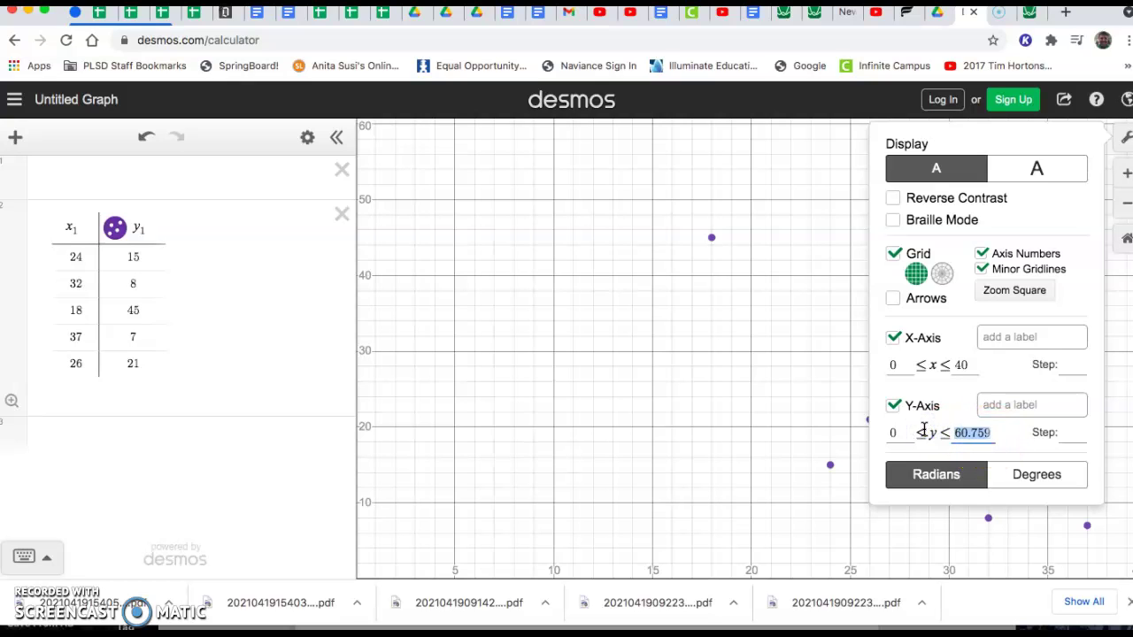
type("50")
Set the gridline step to 10 on both axes and close graph settings.
left_click(1062, 431)
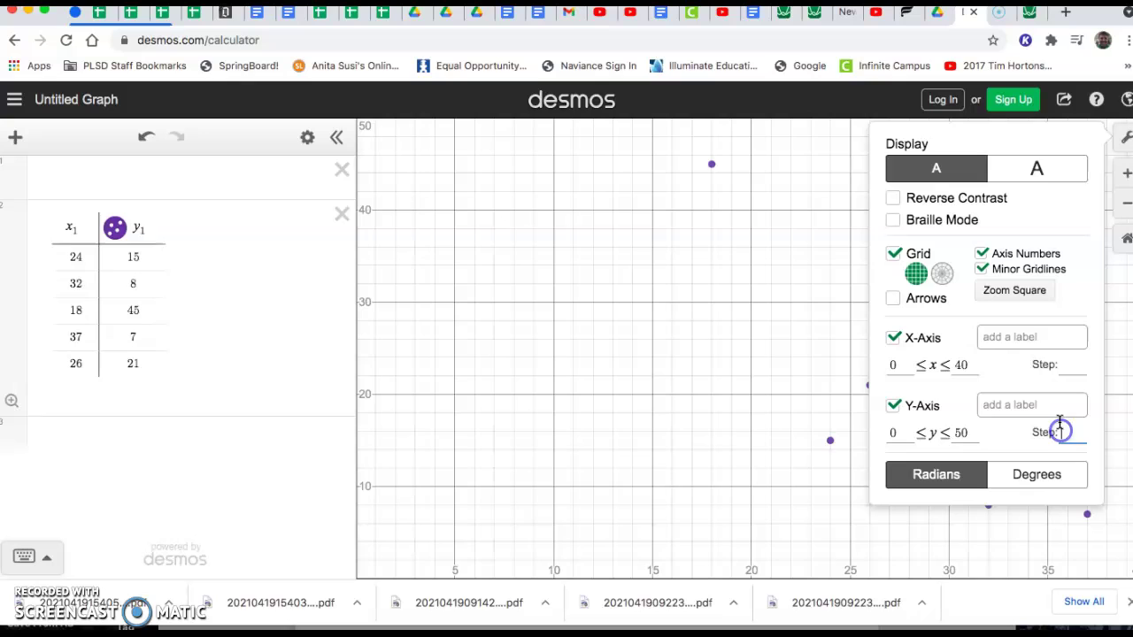
type("10")
left_click(1076, 364)
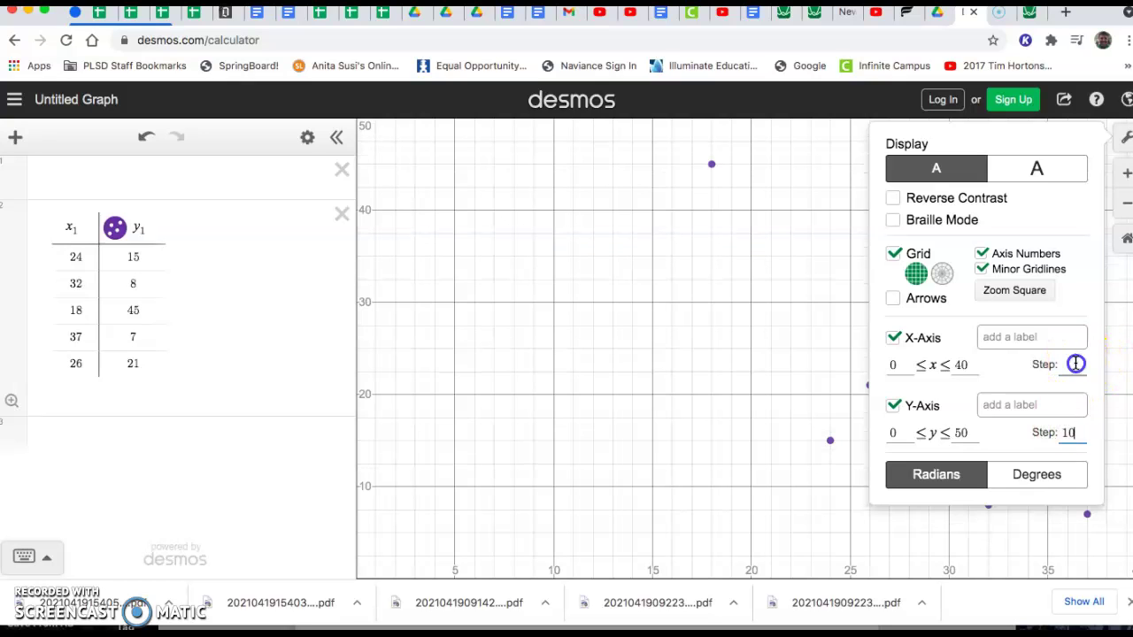
type("10")
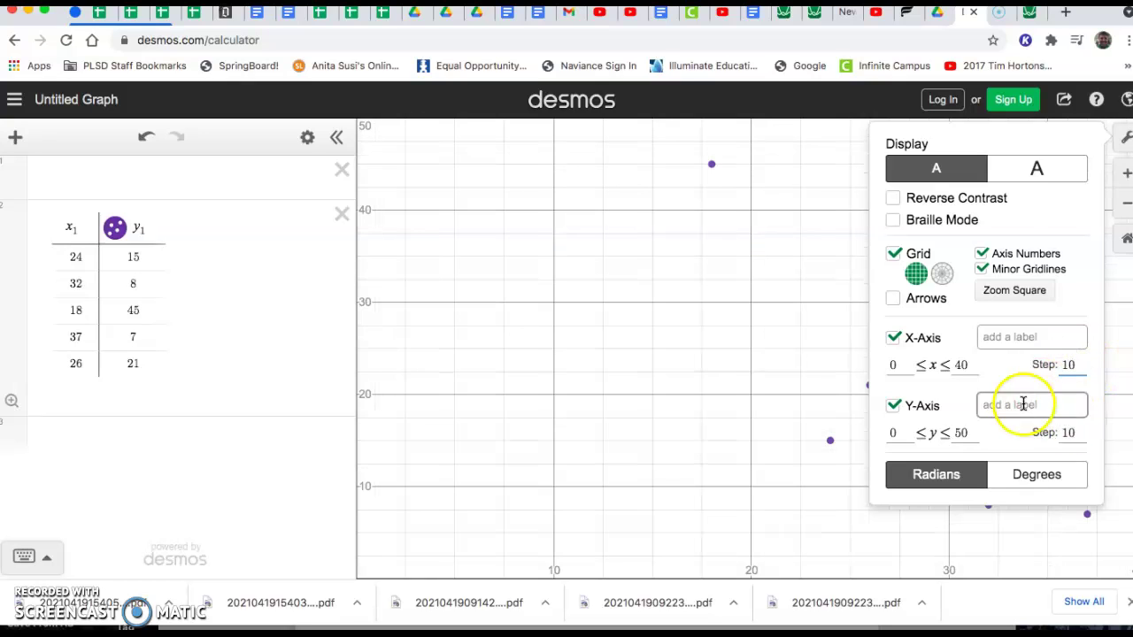
left_click(783, 256)
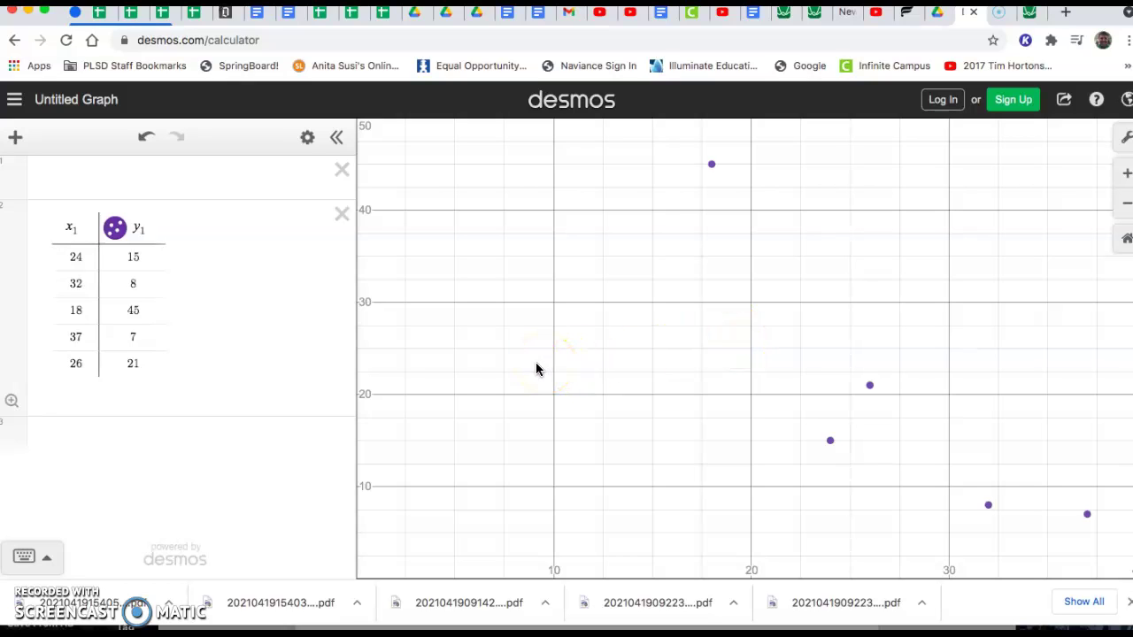
Add corr(x1, y1) from the keypad's Stats functions, giving −0.878355711909.
left_click(136, 433)
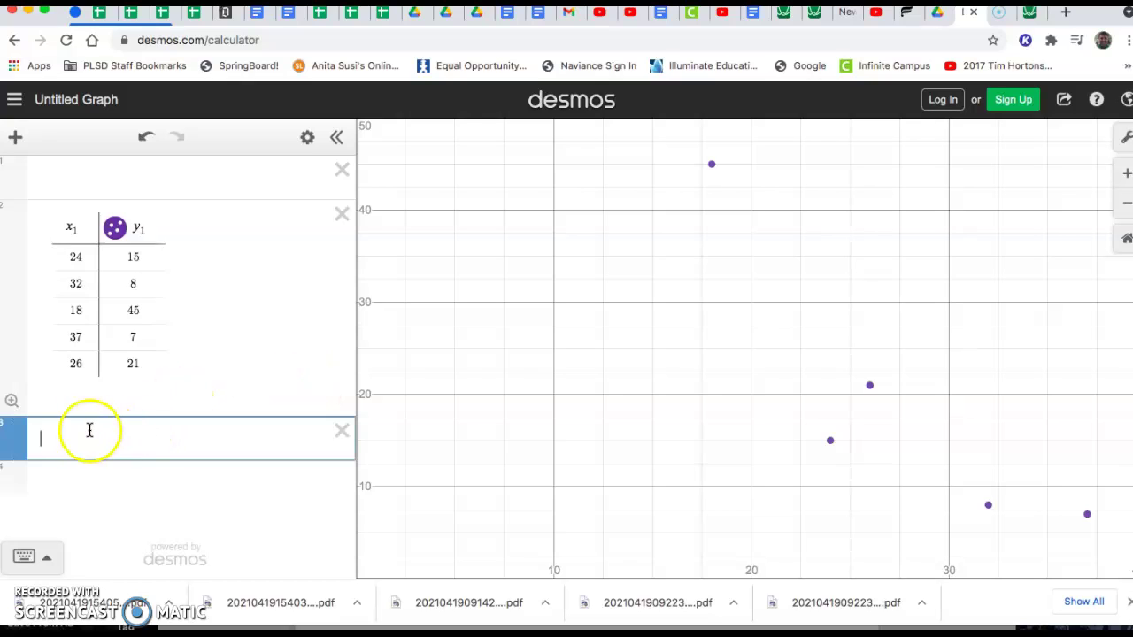
left_click(49, 555)
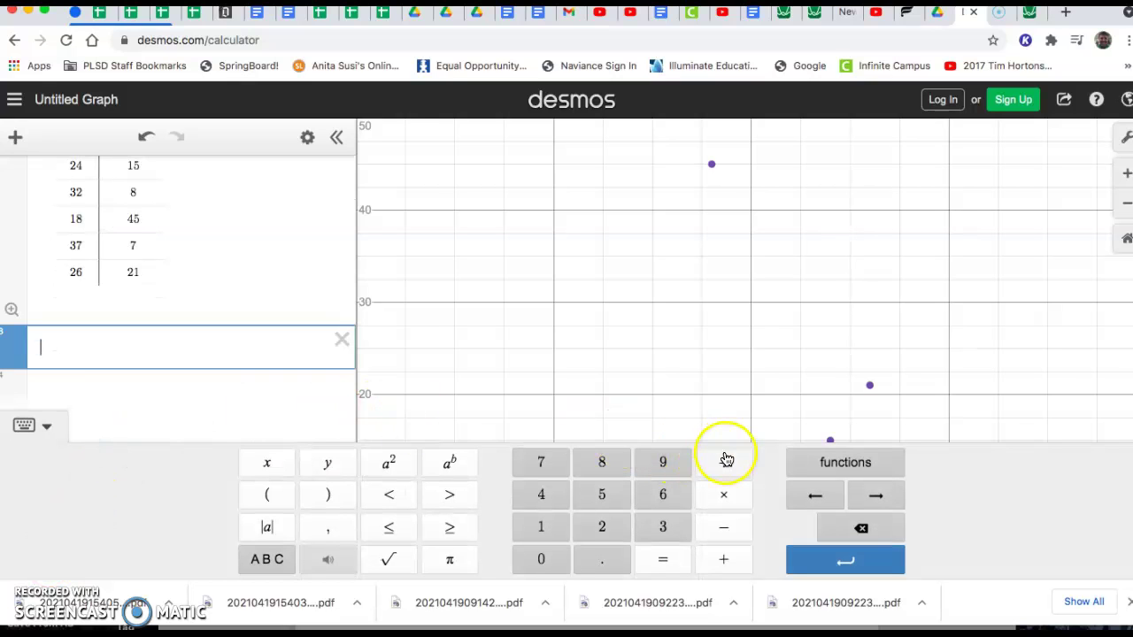
left_click(834, 468)
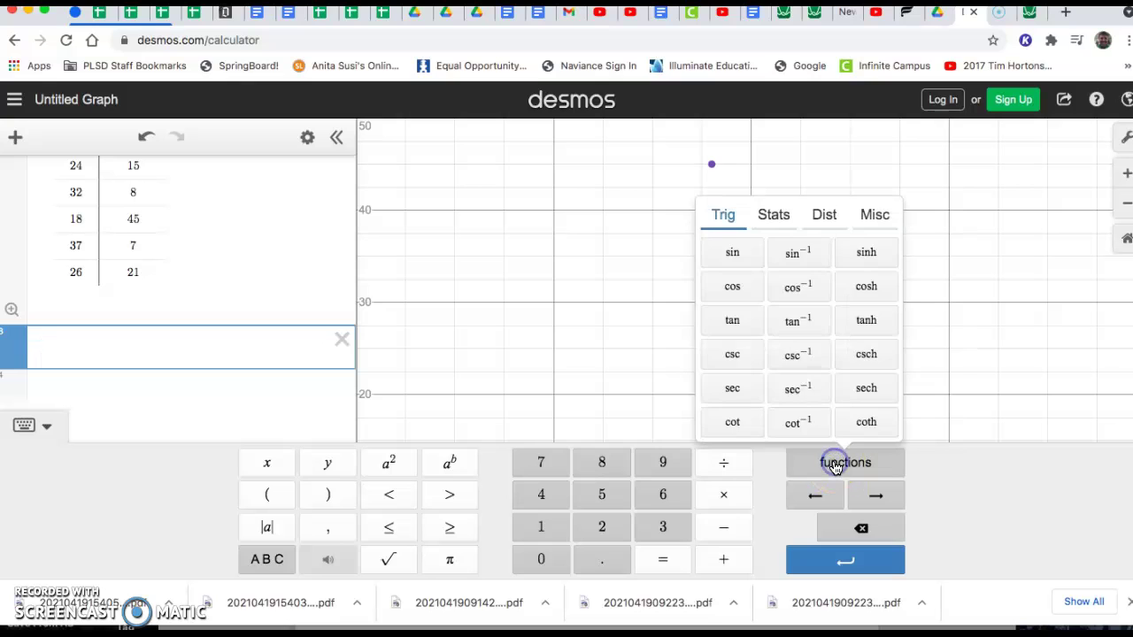
left_click(774, 218)
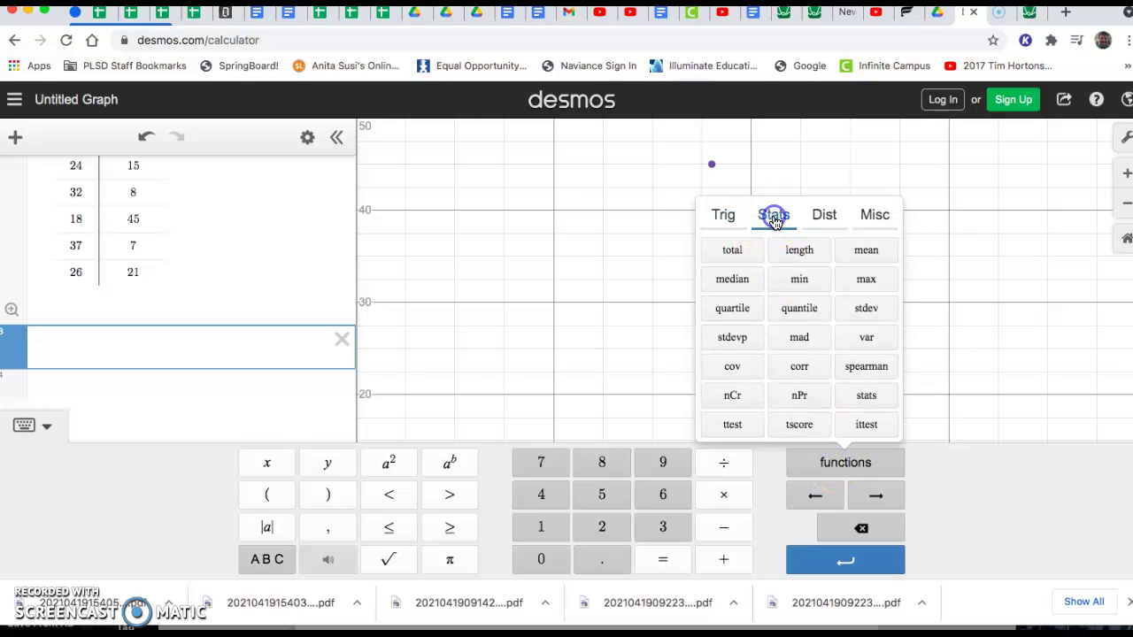
left_click(799, 367)
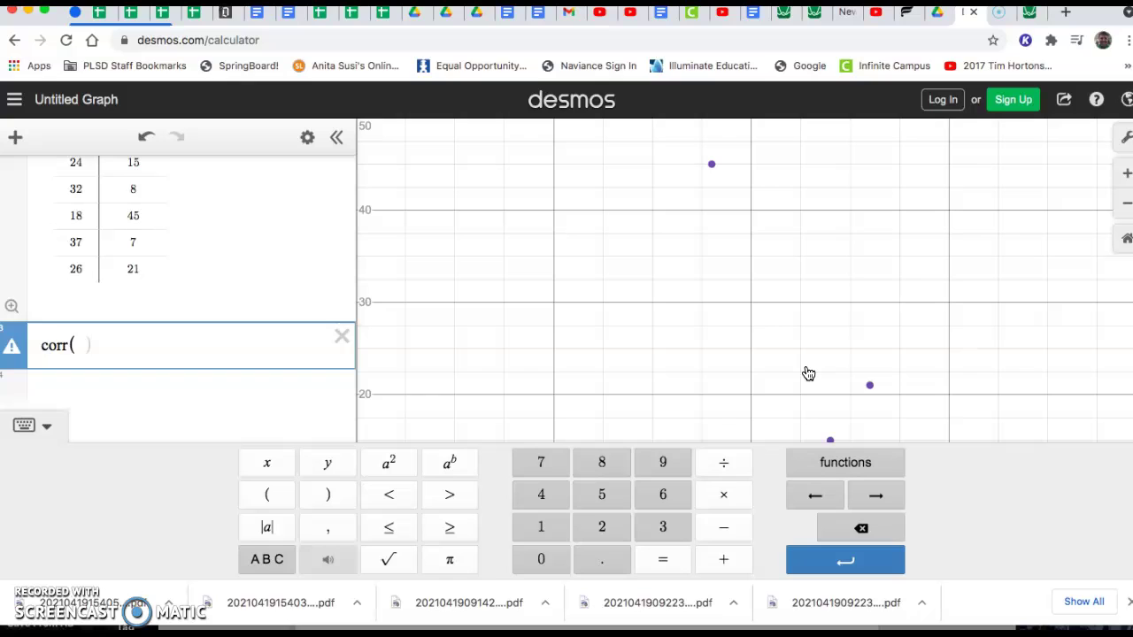
left_click(83, 345)
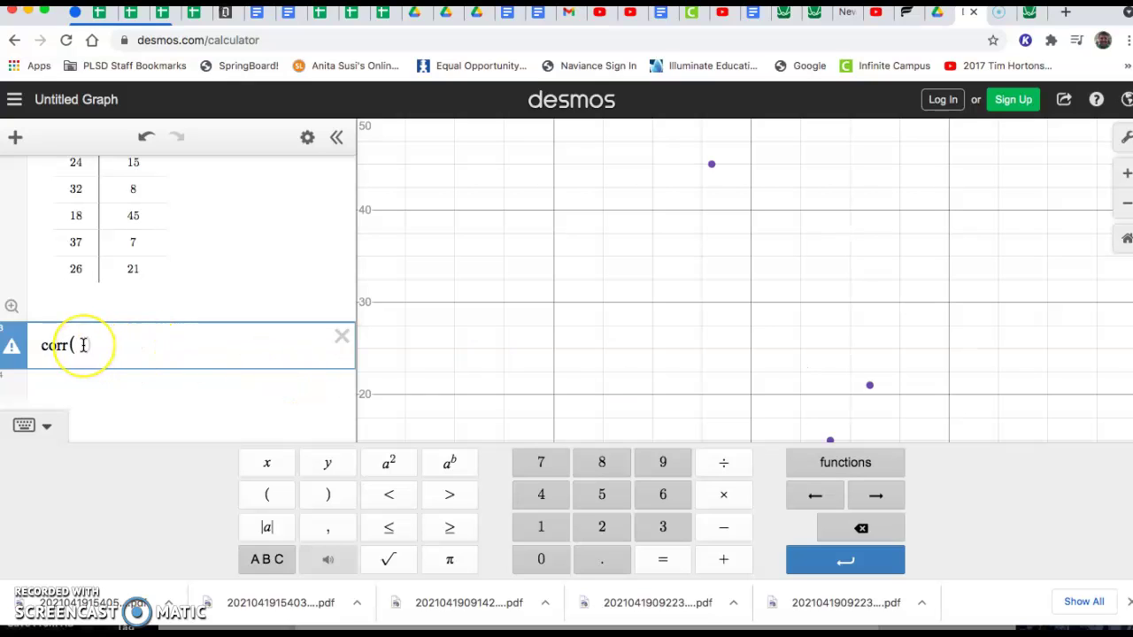
type("x1")
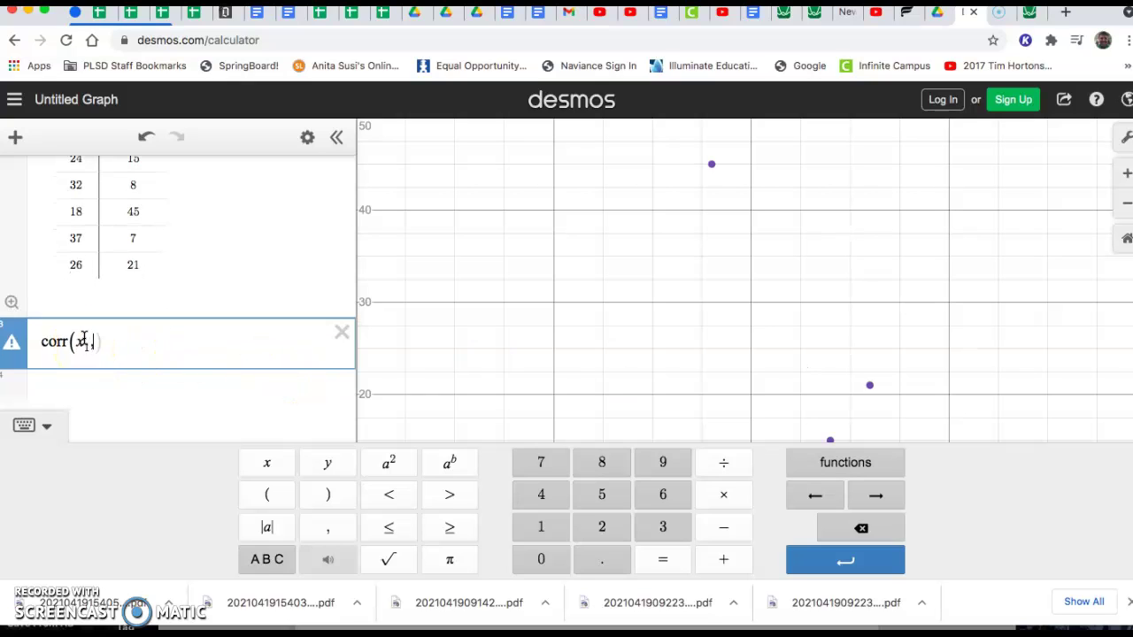
type(",y1")
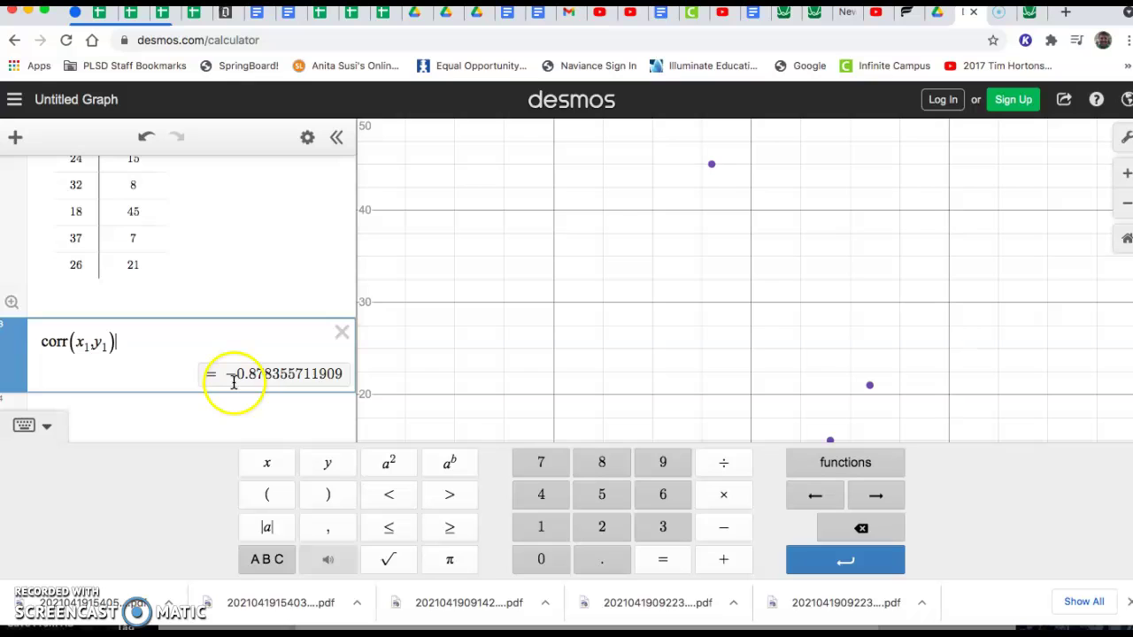
left_click(48, 428)
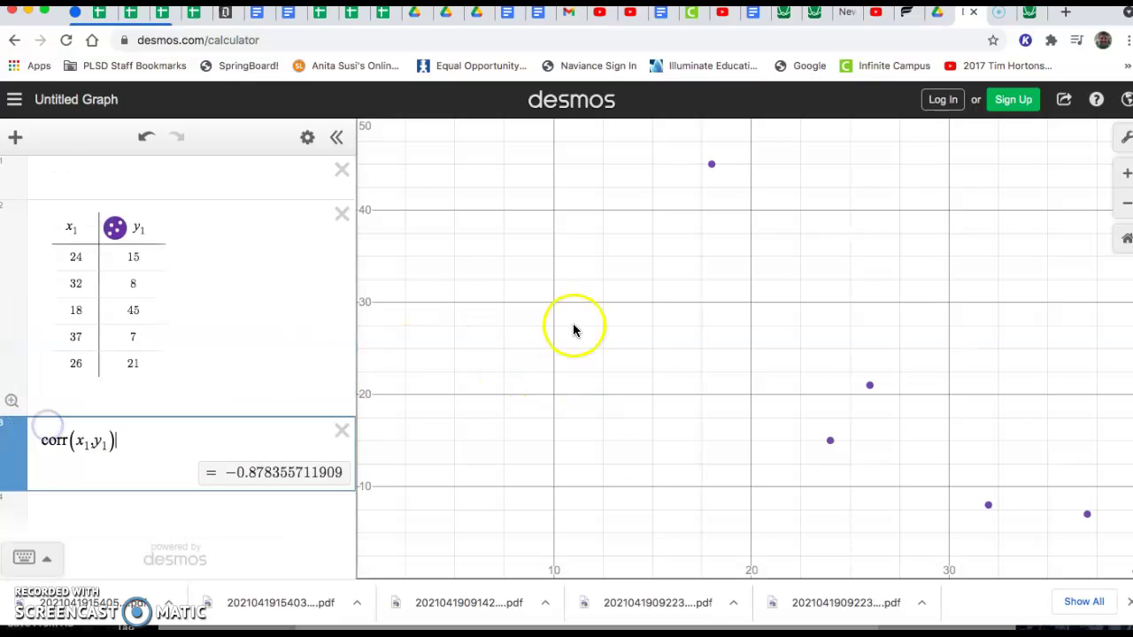
Enter the regression expression y1 ~ mx1 + b in a new row below corr.
left_click(271, 506)
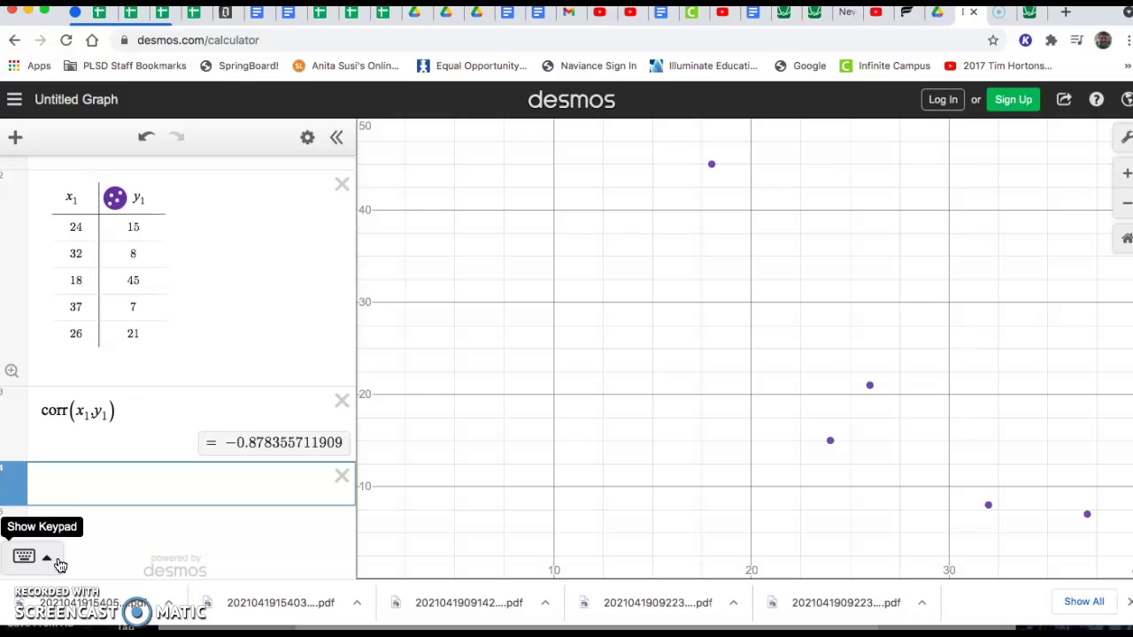
left_click(59, 478)
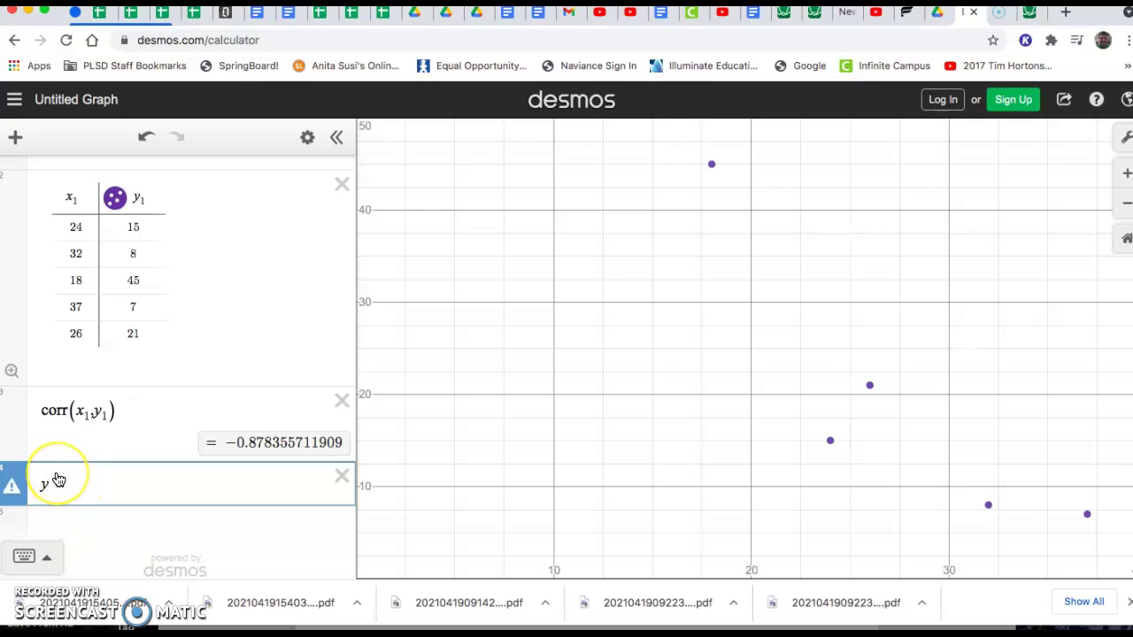
type("1 ")
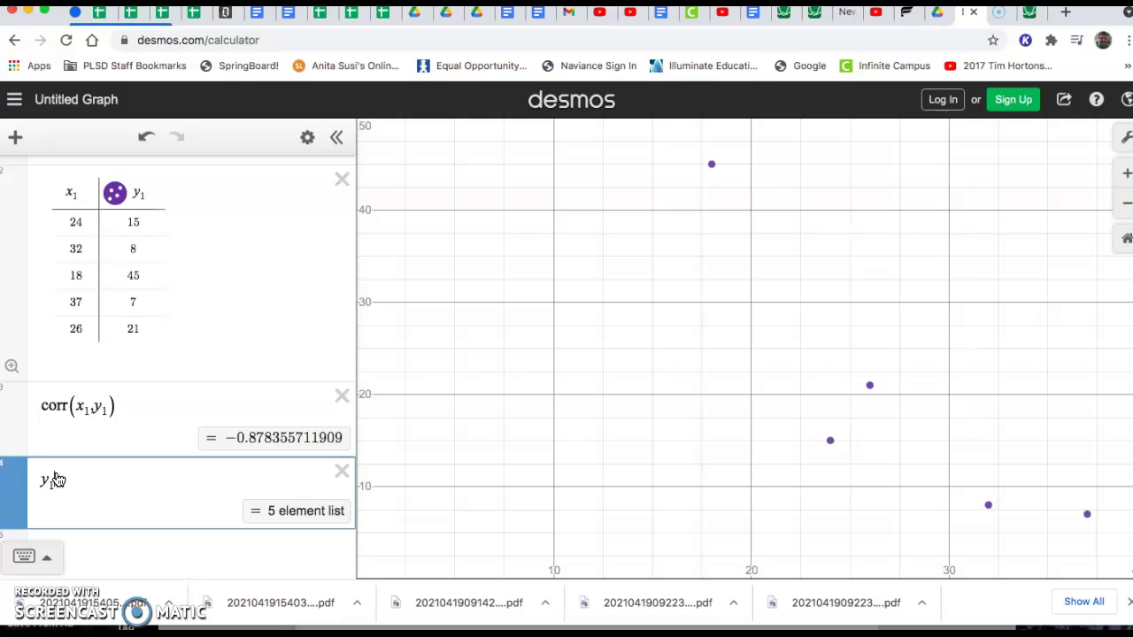
type("~ ")
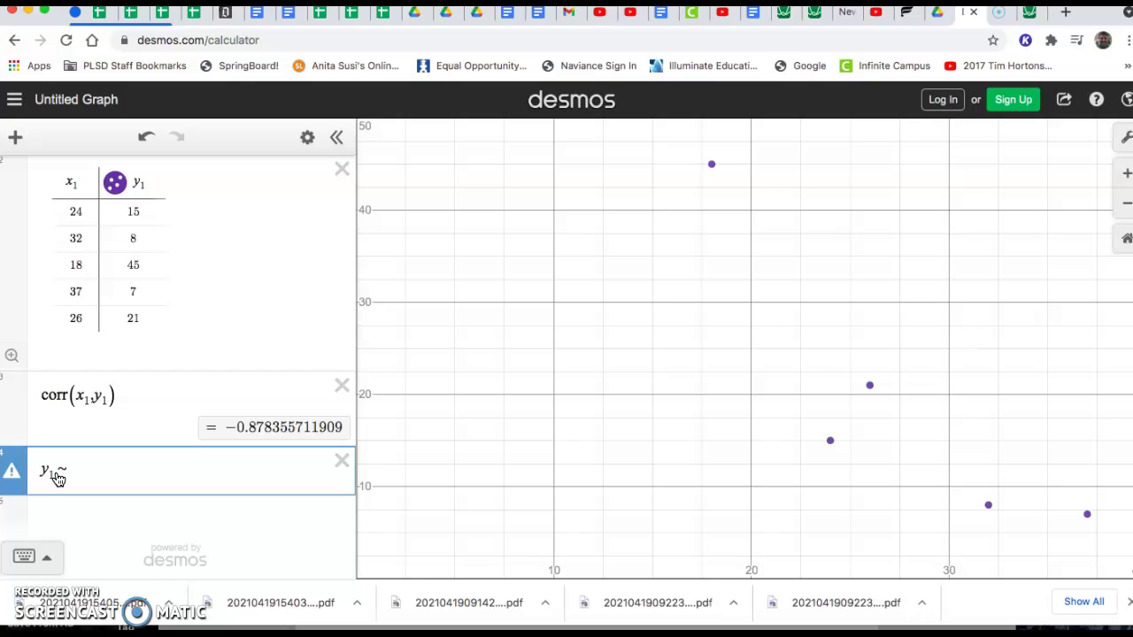
type("m")
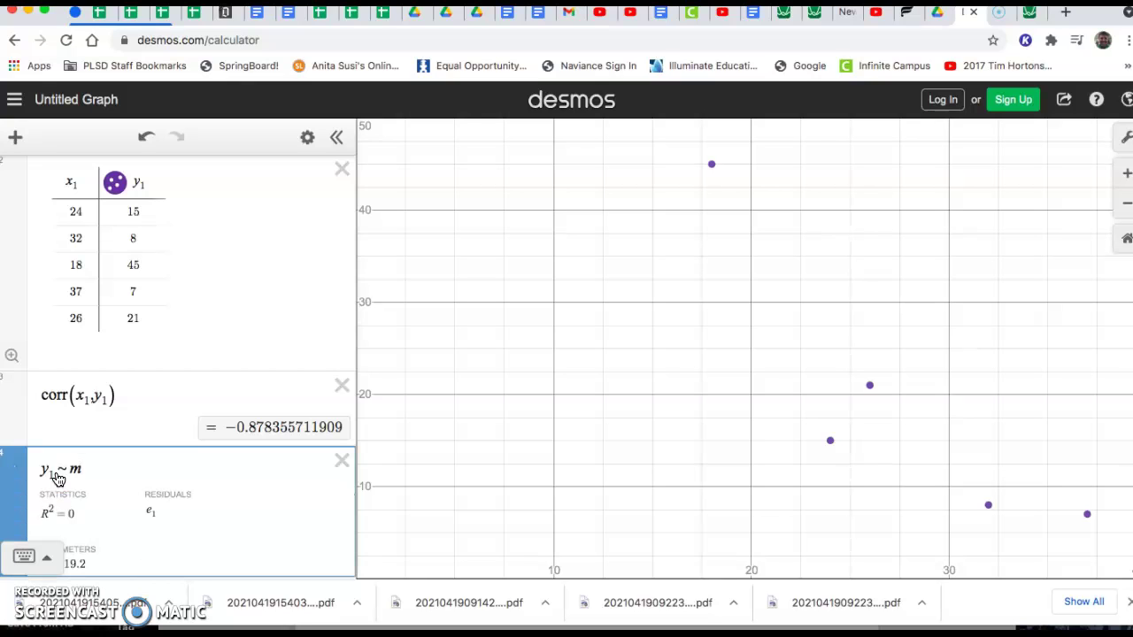
type("x1 + b")
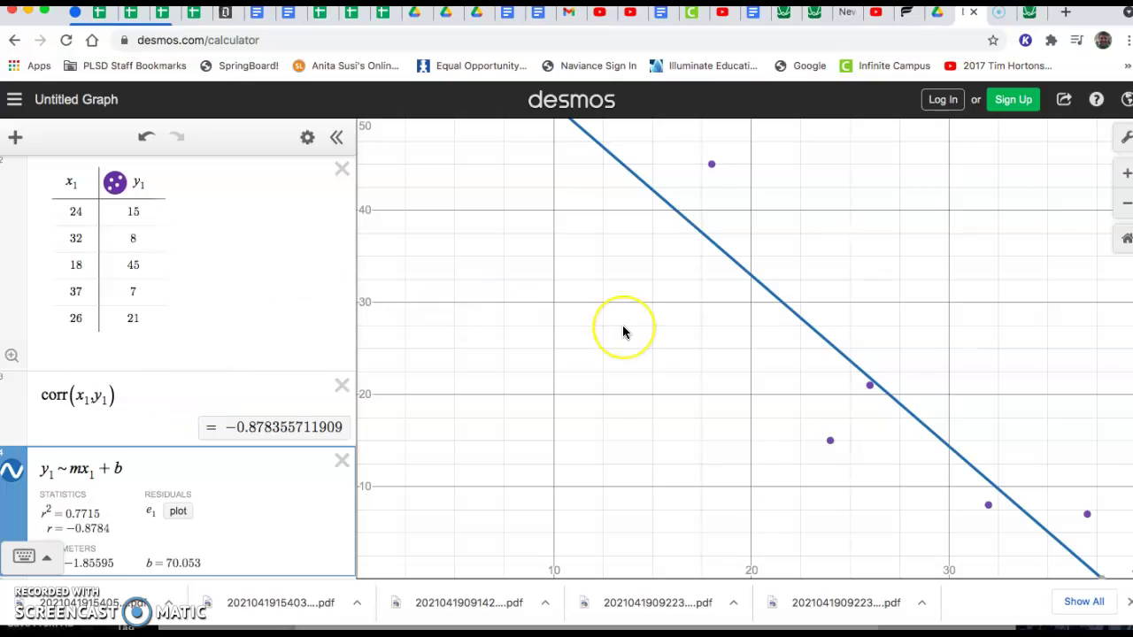
Zoom out to show the origin and the regression line's x-intercept, toggling the keypad.
scroll(622, 326, "down", 3)
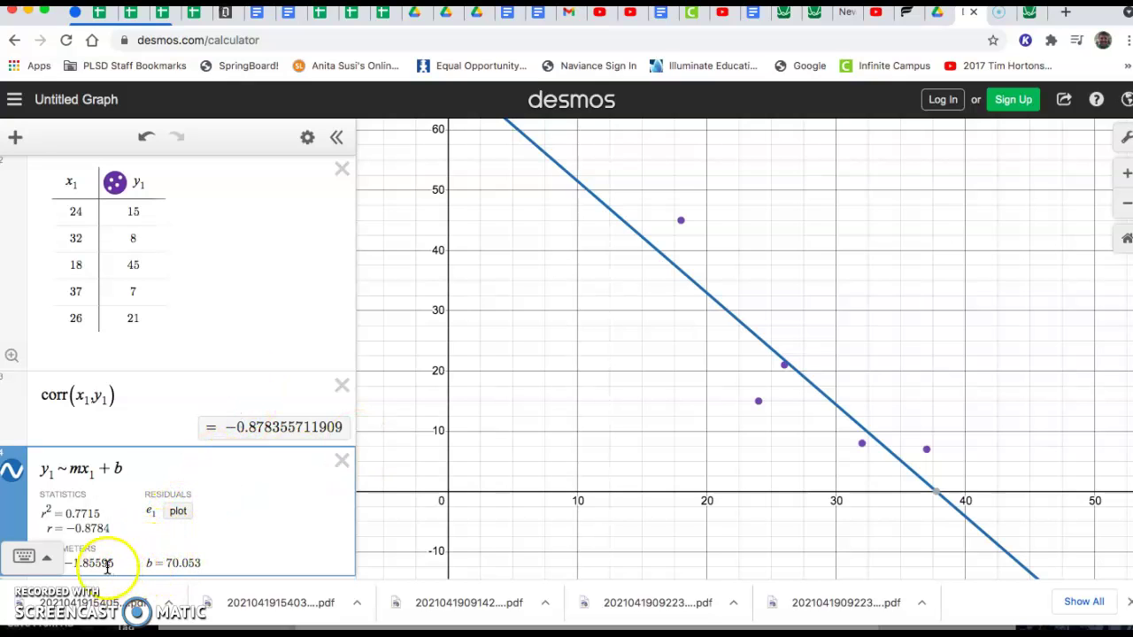
left_click(147, 542)
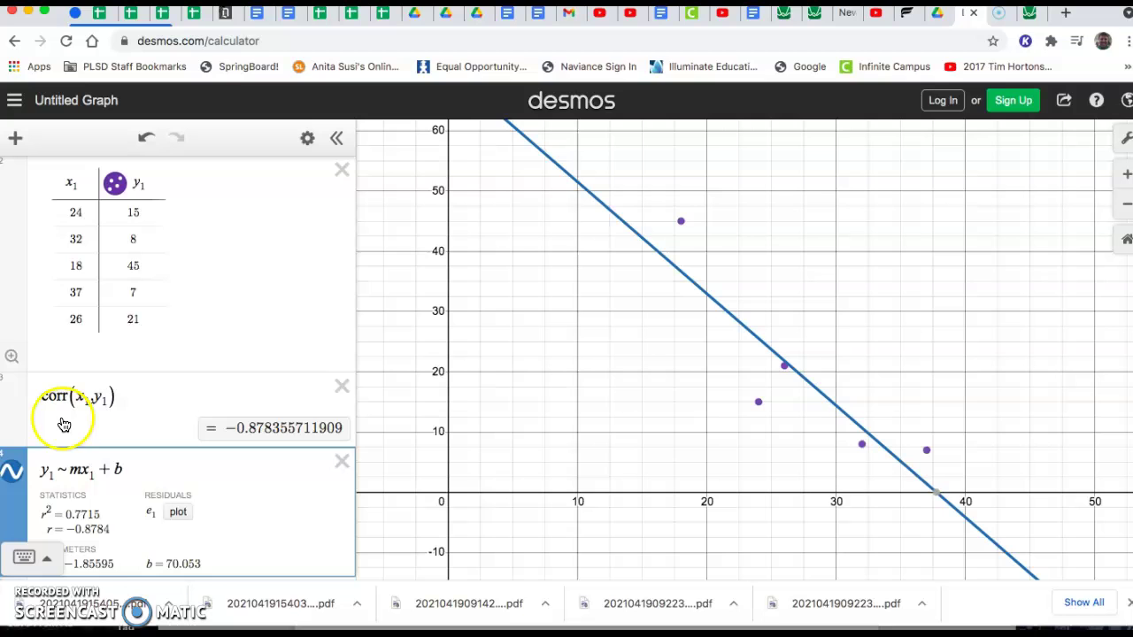
left_click(46, 558)
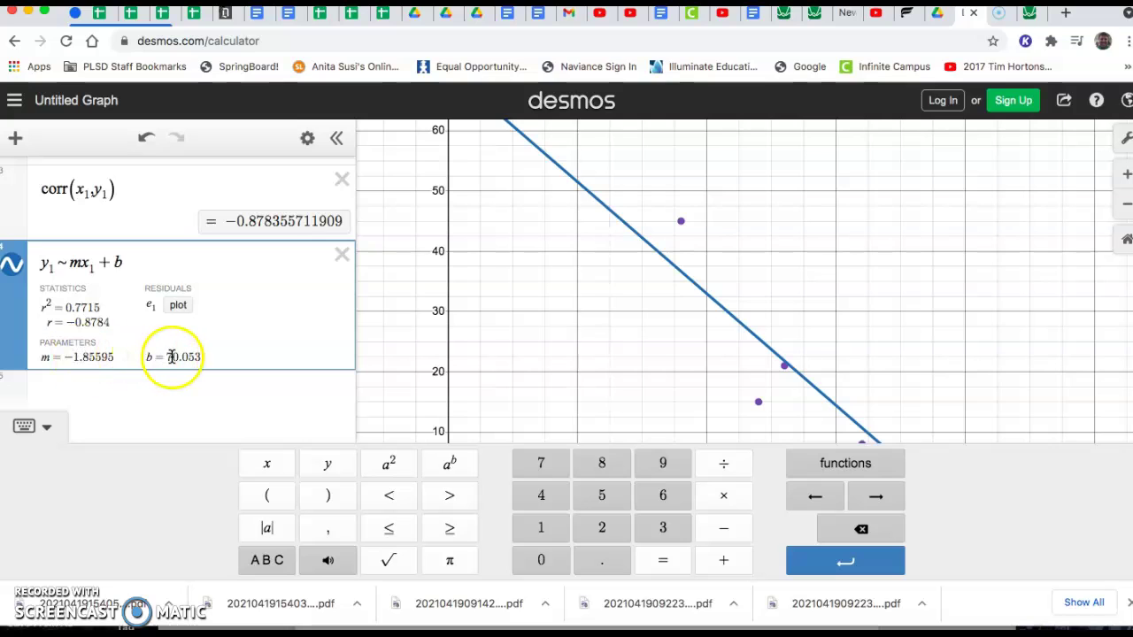
left_click(48, 425)
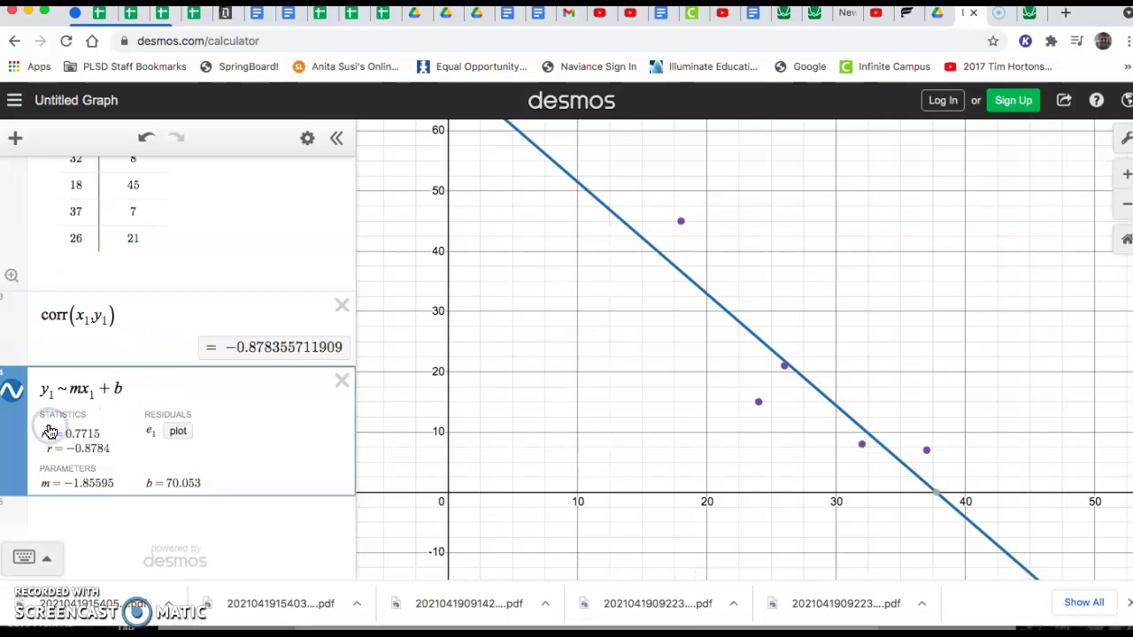